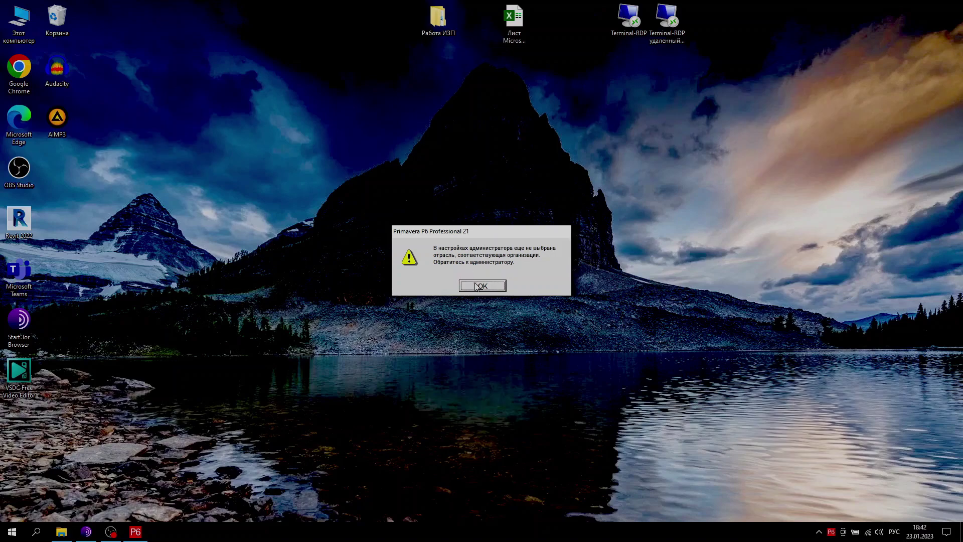
Dismiss the startup warning and set the organization's industry to "Проектирование и строительство" in the administrative settings.
click(477, 286)
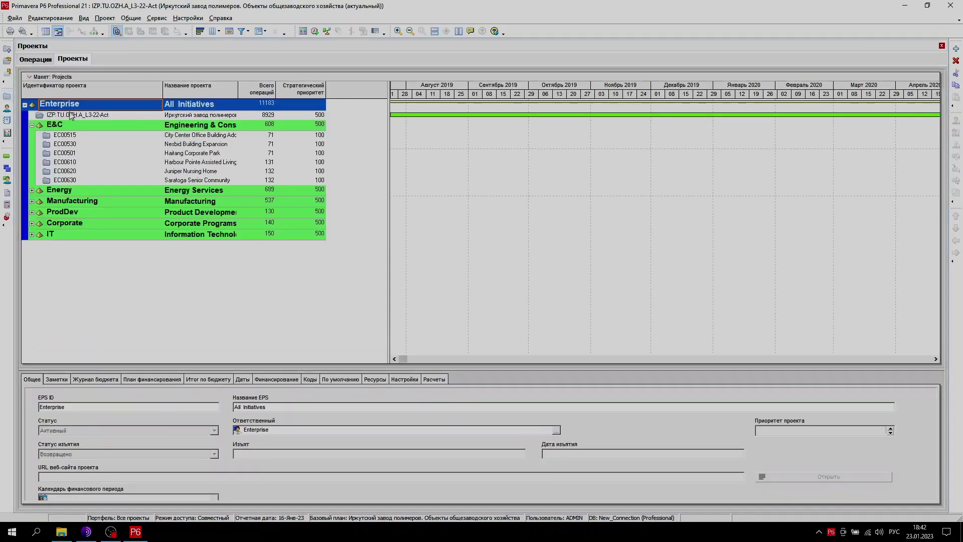
click(25, 106)
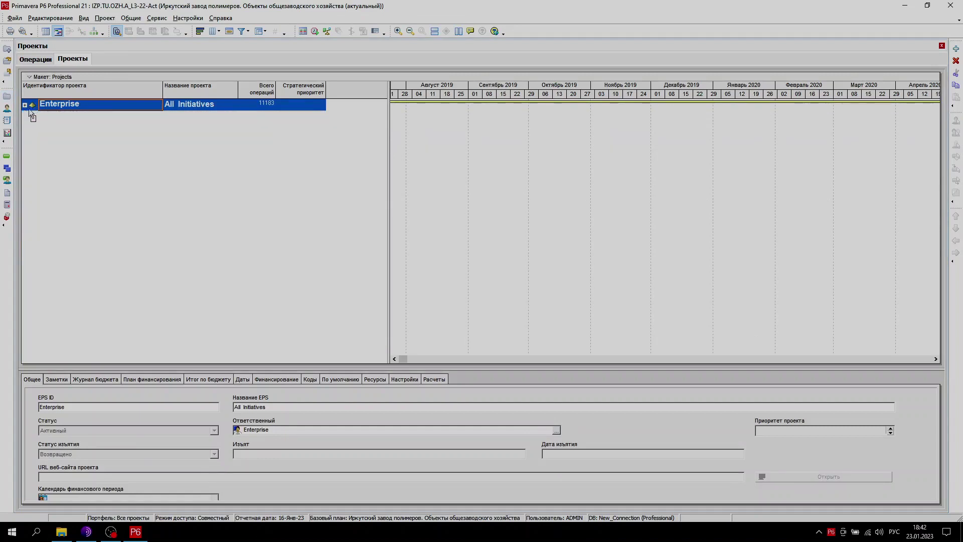
click(189, 18)
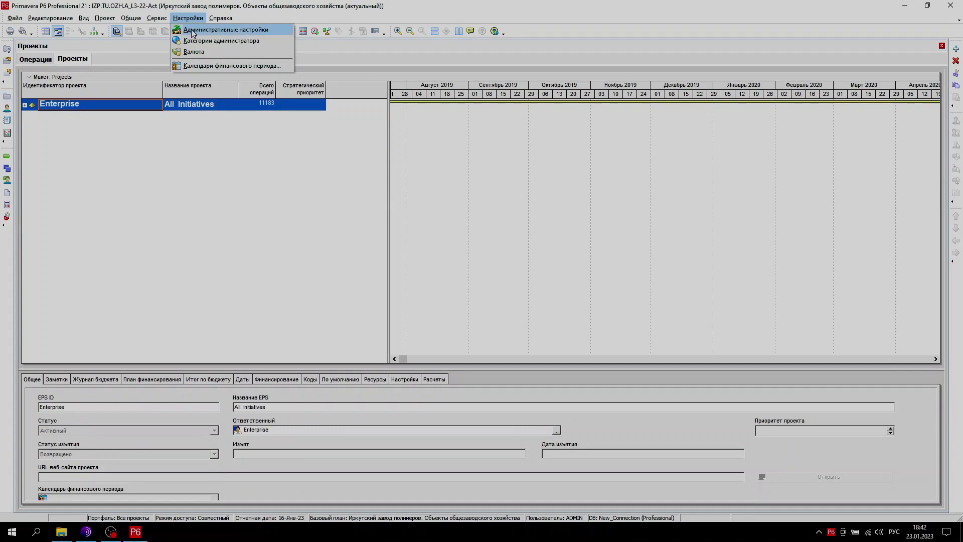
click(193, 30)
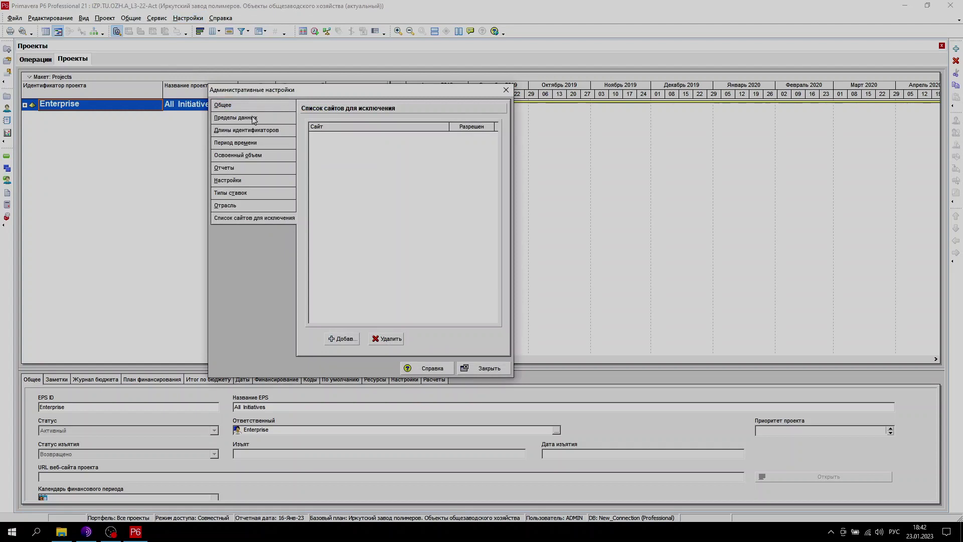
click(256, 206)
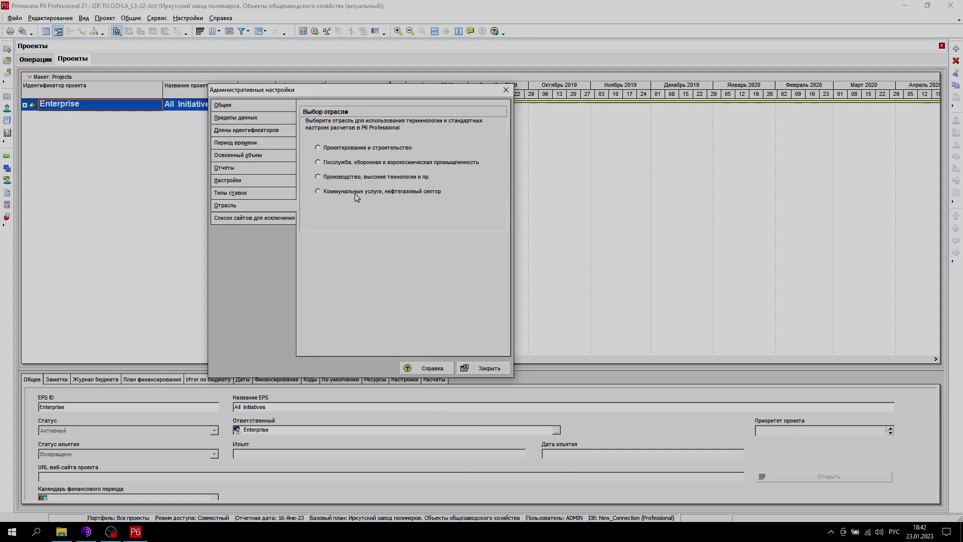
click(345, 149)
click(480, 372)
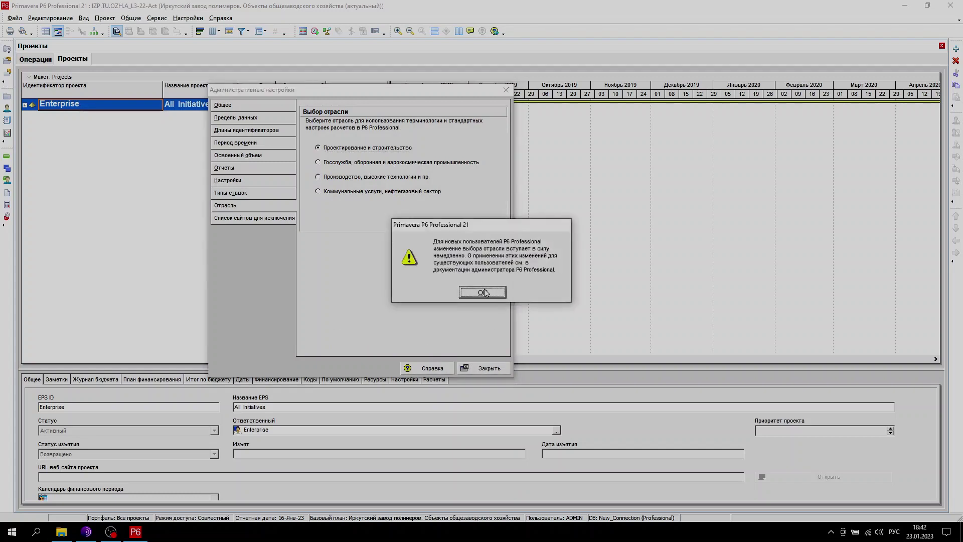
click(483, 293)
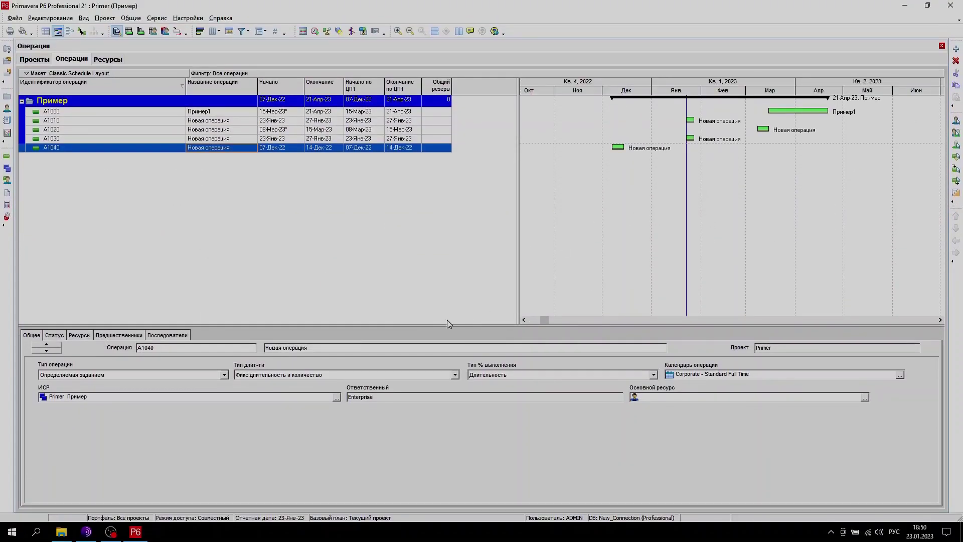
click(59, 339)
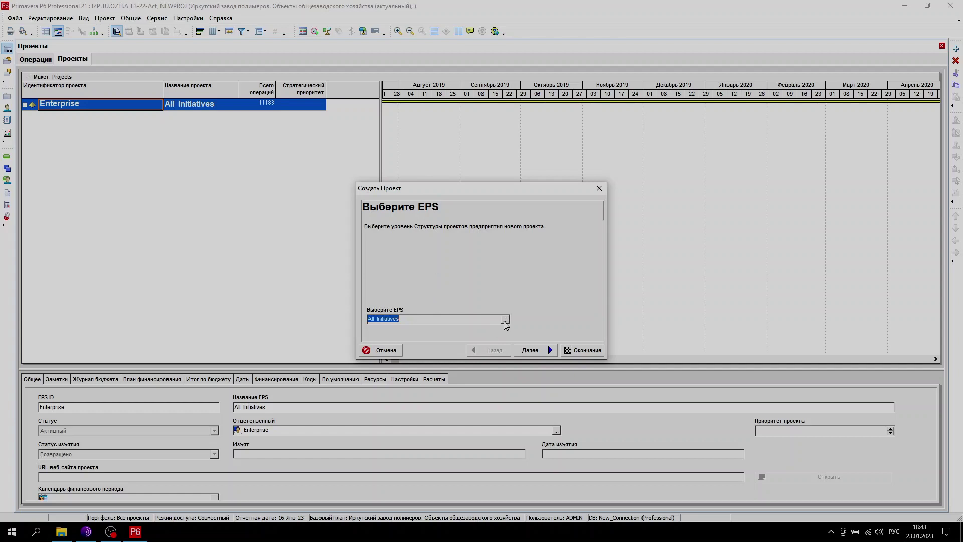
Place the new project under the All Initiatives EPS, with the identifier "Primer" and the name "Пример".
click(531, 350)
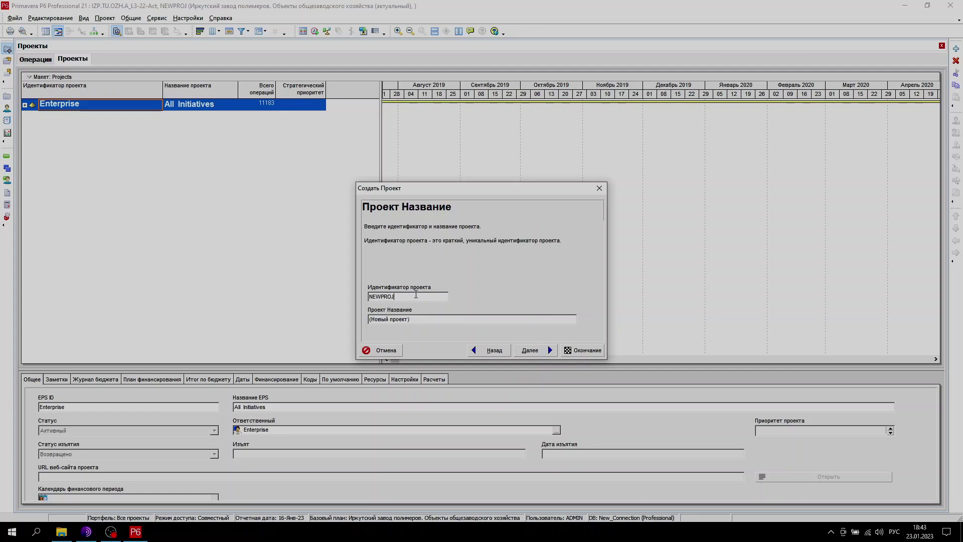
double_click(416, 295)
key(alt+shift)
key(BackSpace)
drag(433, 322, 344, 321)
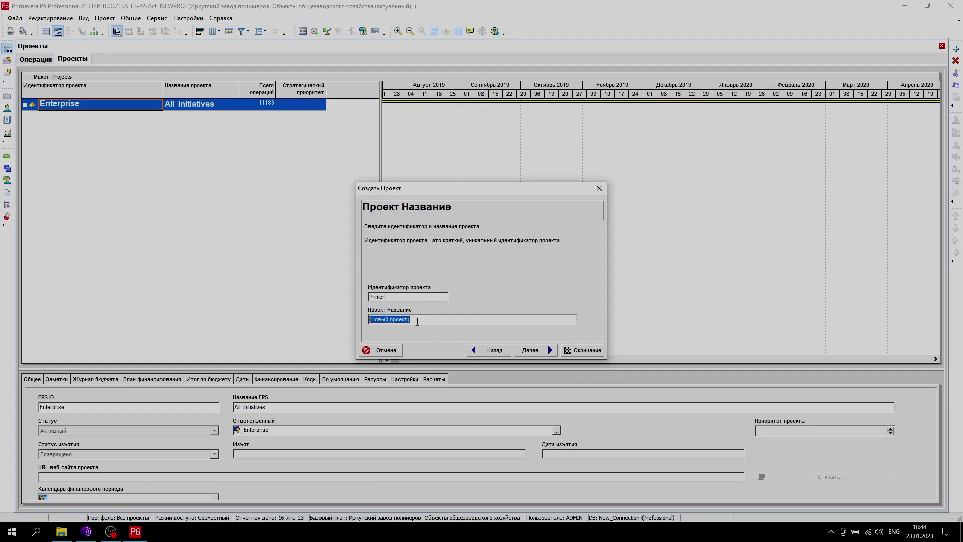
key(alt+shift)
text(Пример)
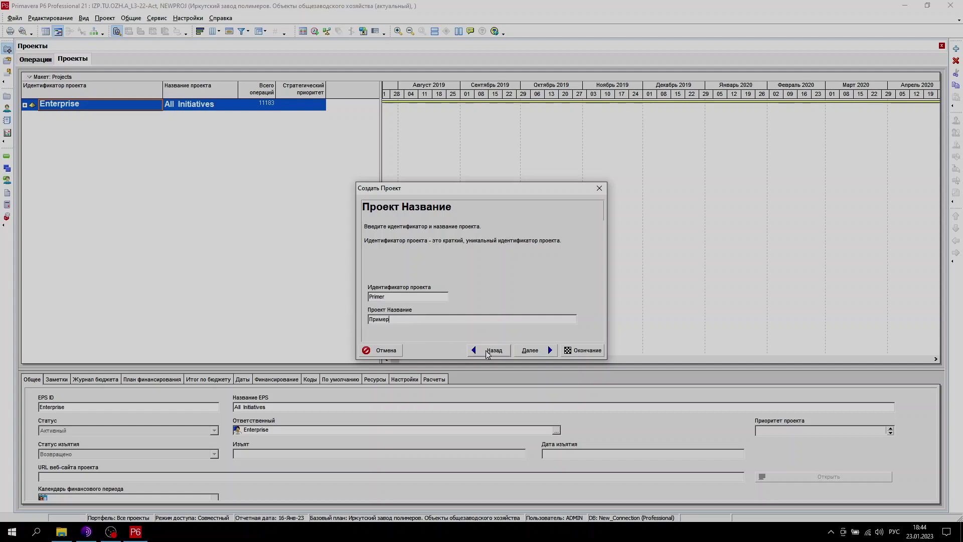
Accept the planned start 23-Янв-23, the default responsible manager and the Standard Rate type, and finish creating the project.
click(533, 350)
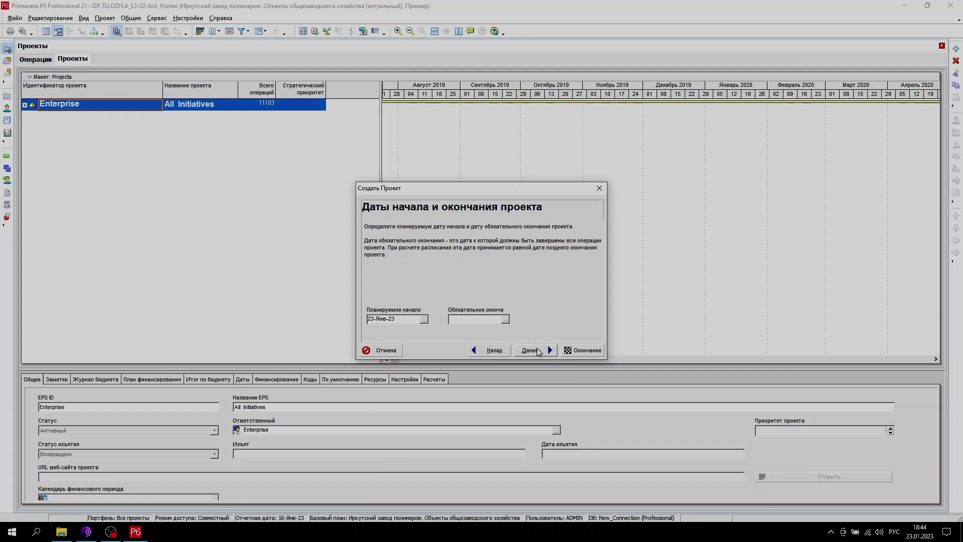
click(537, 348)
click(537, 348)
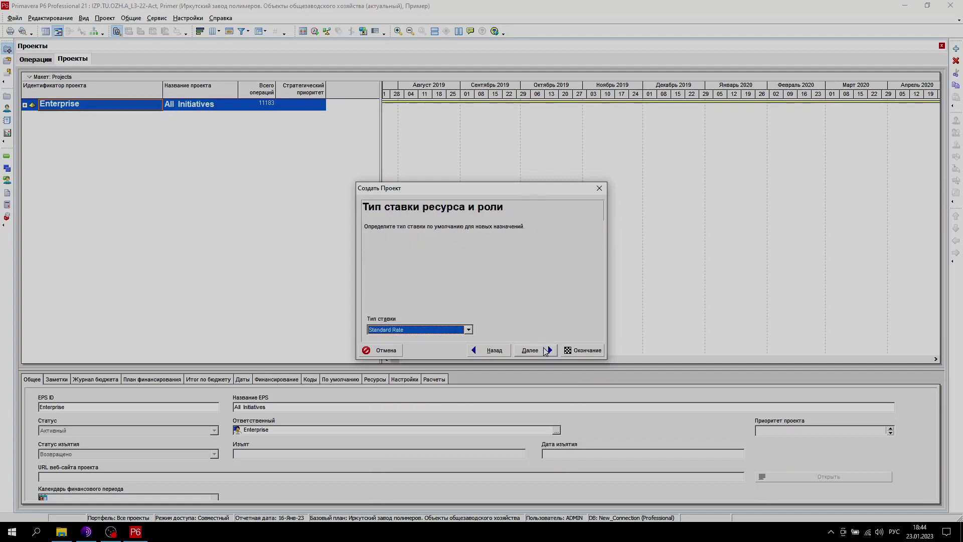
click(538, 350)
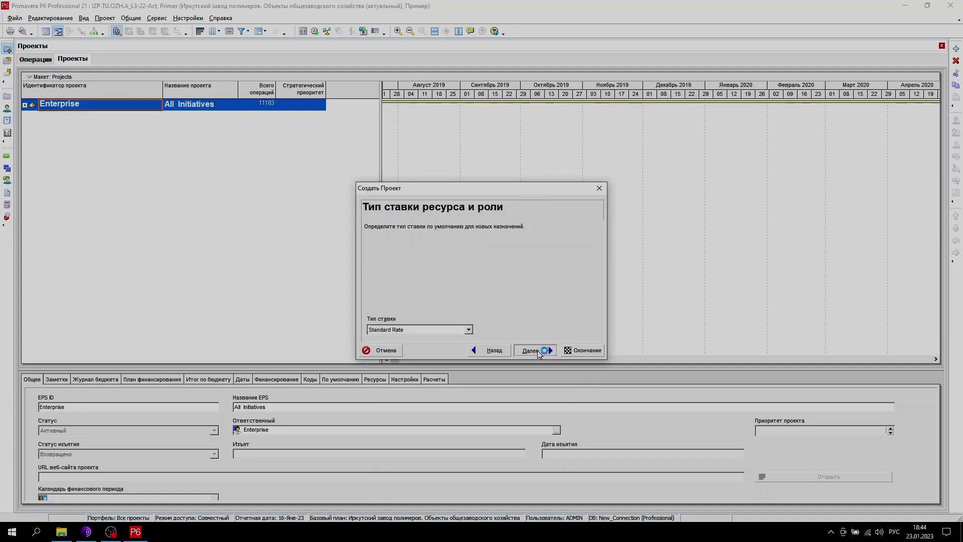
click(584, 350)
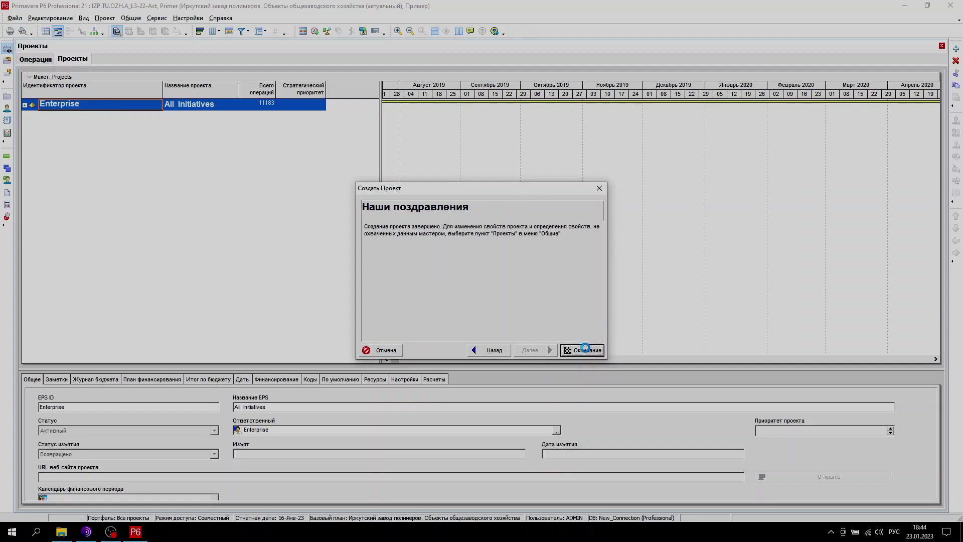
Expand the Enterprise structure and open the Primer project.
click(25, 105)
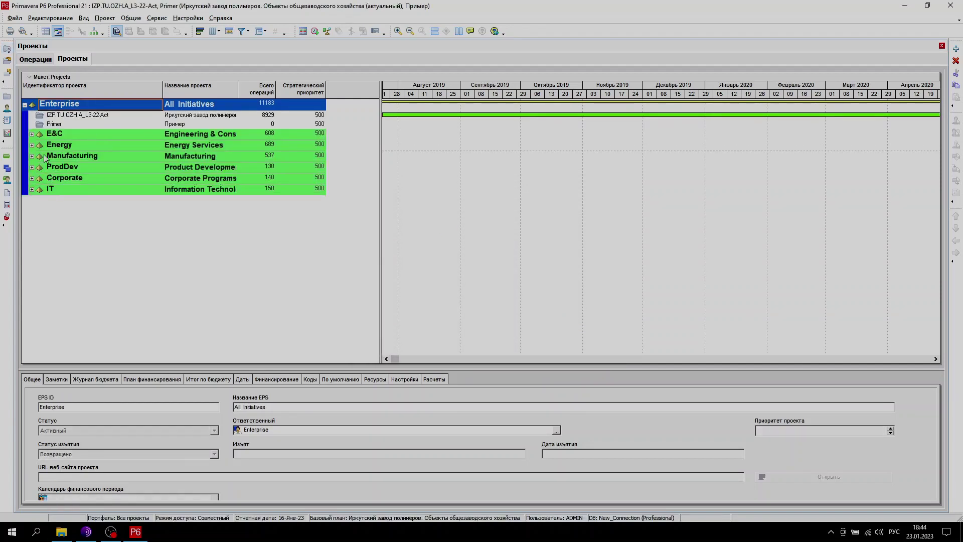
click(80, 125)
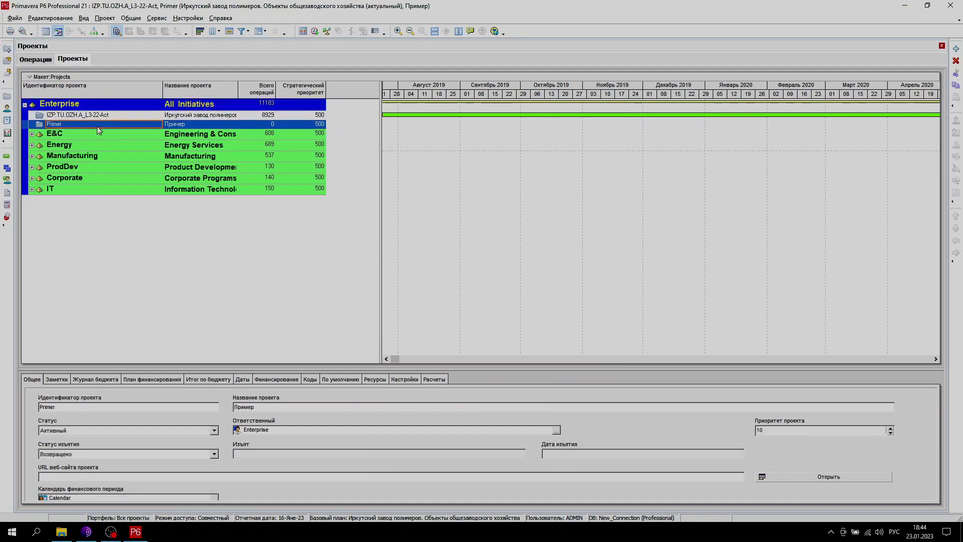
right_click(63, 126)
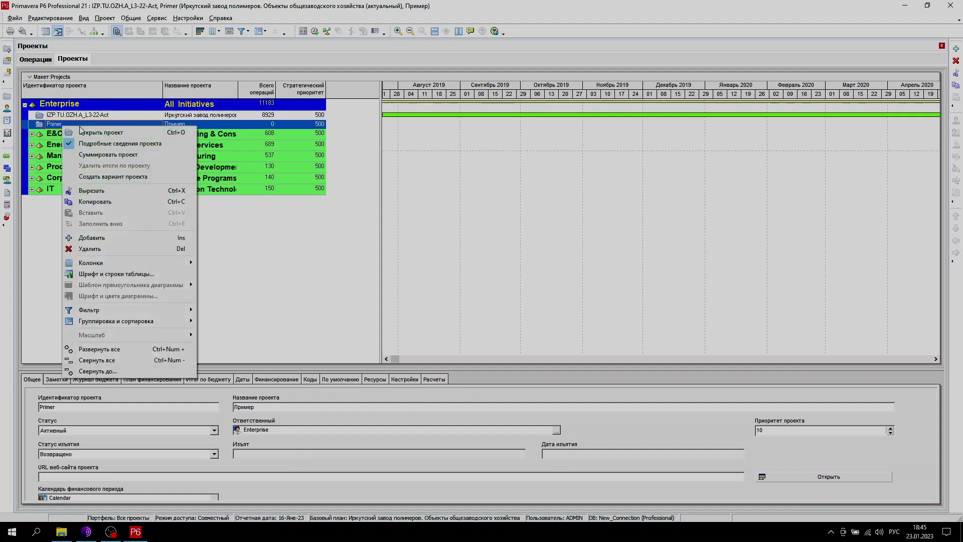
click(101, 132)
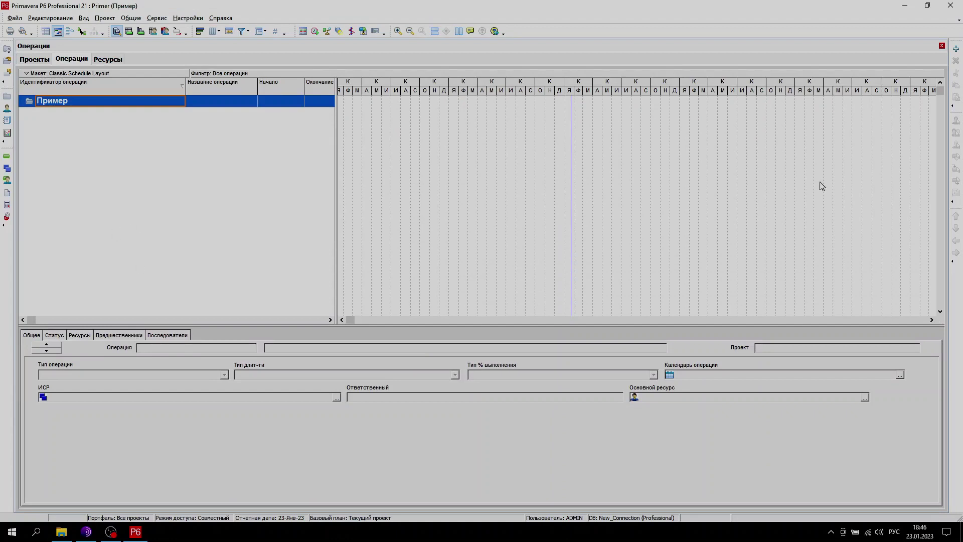
Add a new activity to the project with the ID A1000 and name it "Пример1".
click(957, 50)
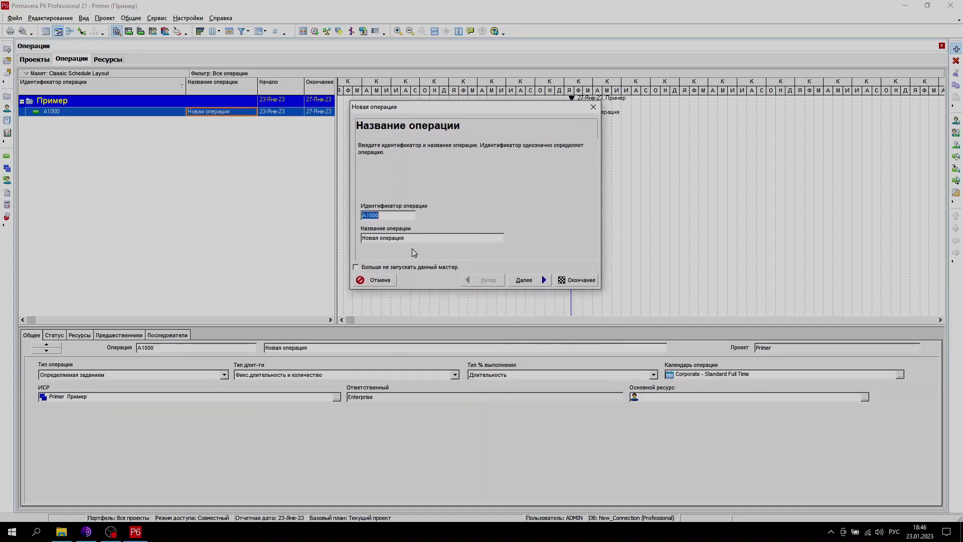
key(Tab)
text(Приме)
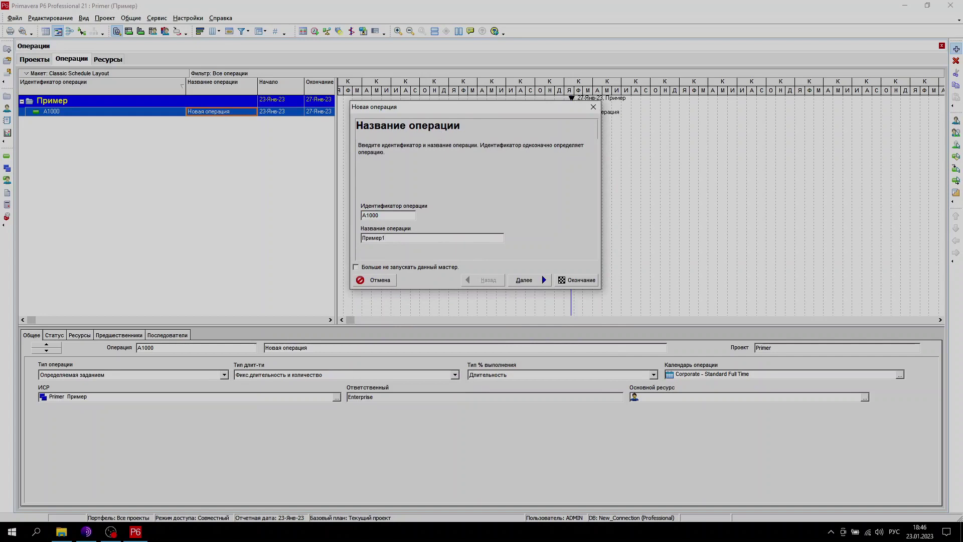
Keep the default WBS, activity type, resources, duration of 5 and no dependencies or extra details, and finish creating the activity.
click(537, 277)
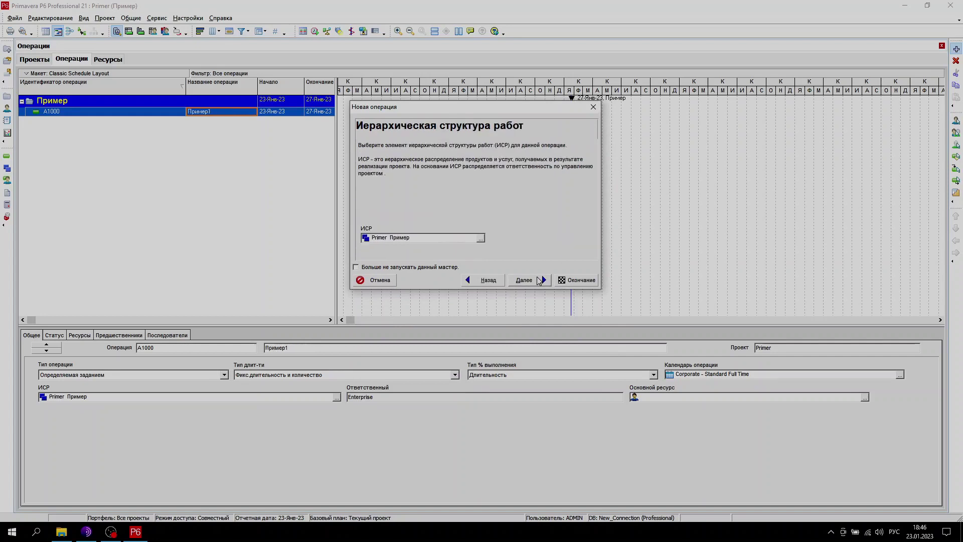
click(533, 280)
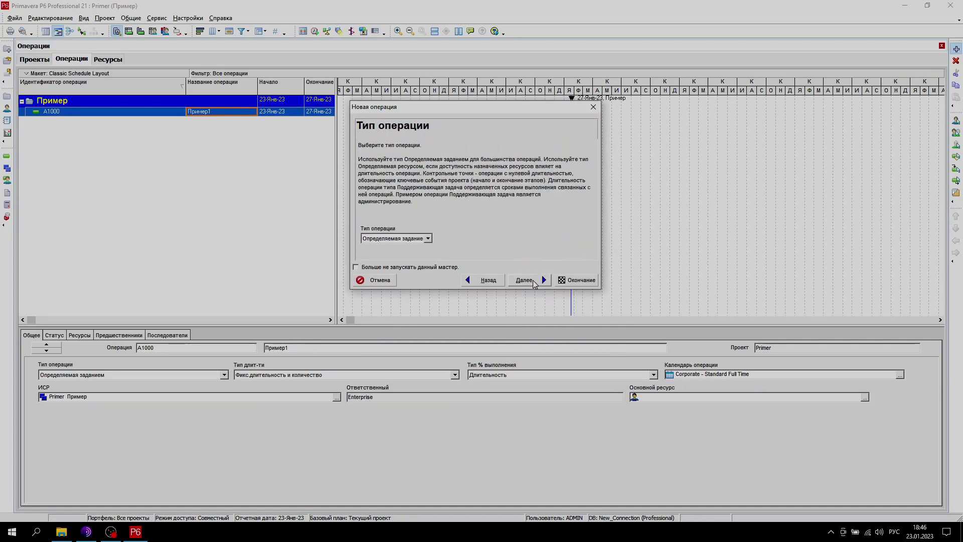
click(534, 281)
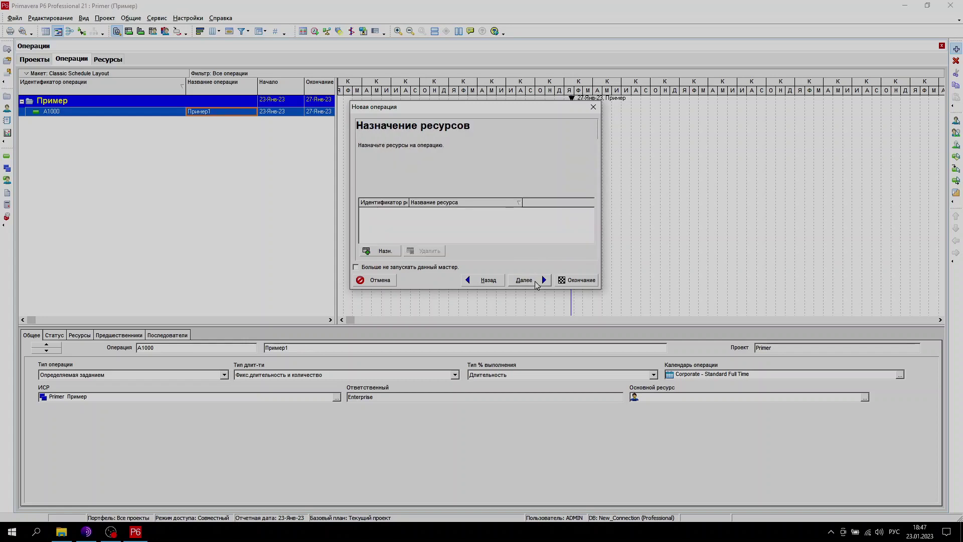
click(535, 281)
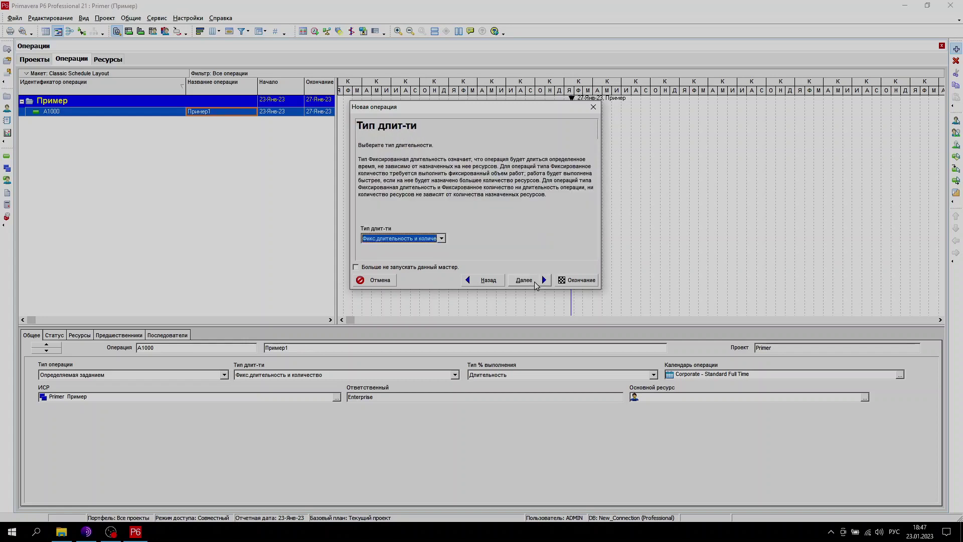
click(535, 280)
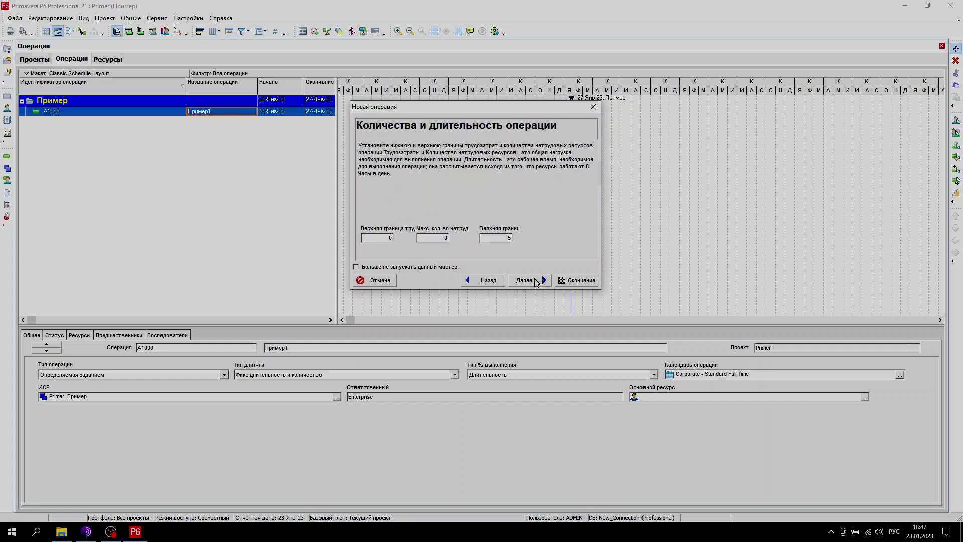
click(542, 282)
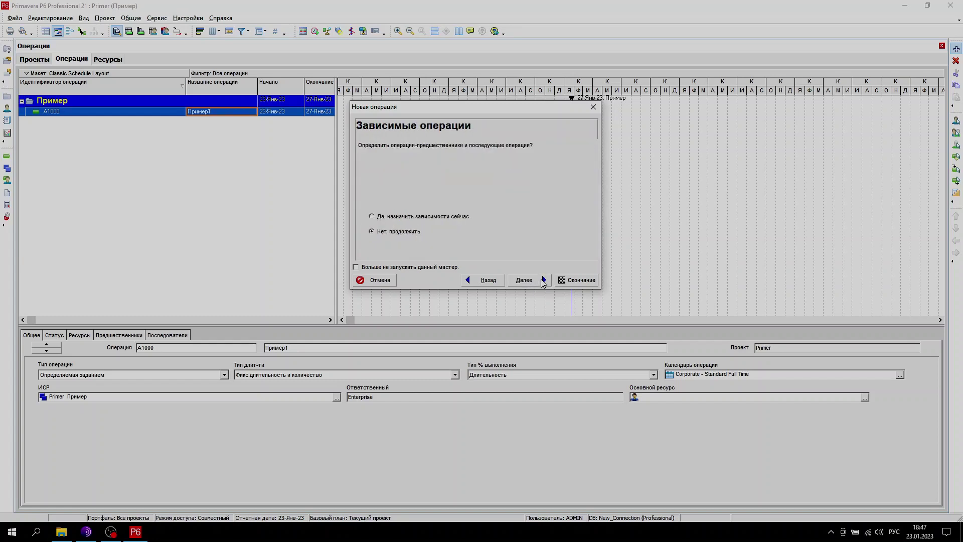
click(540, 284)
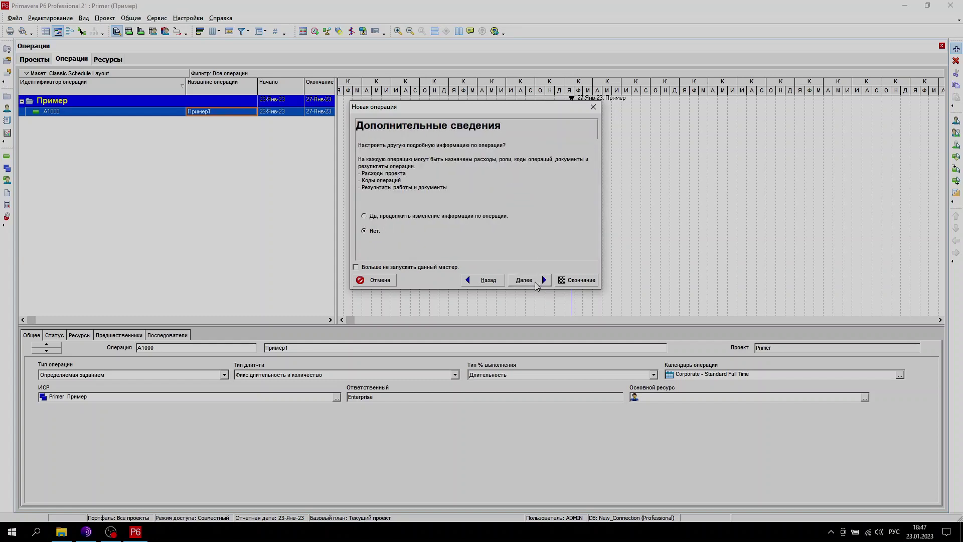
click(535, 282)
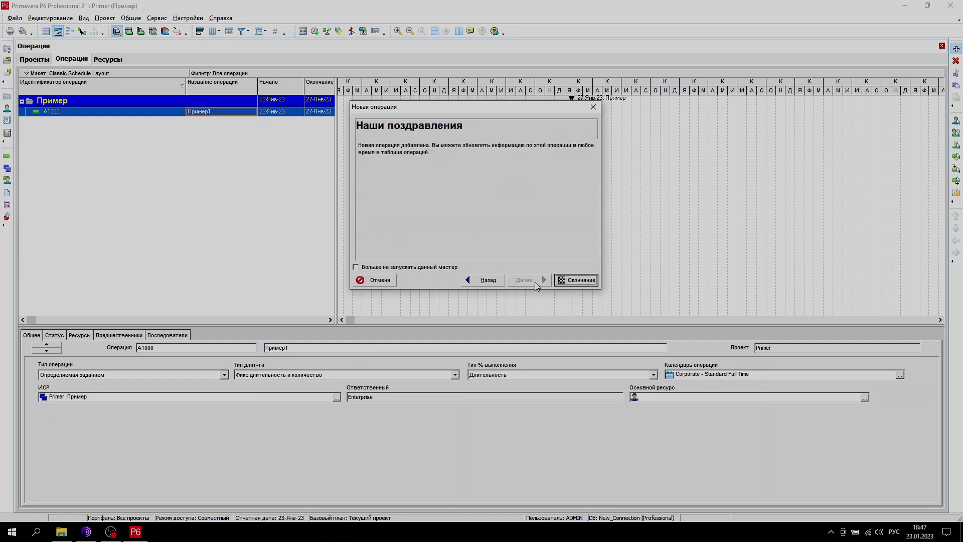
click(582, 282)
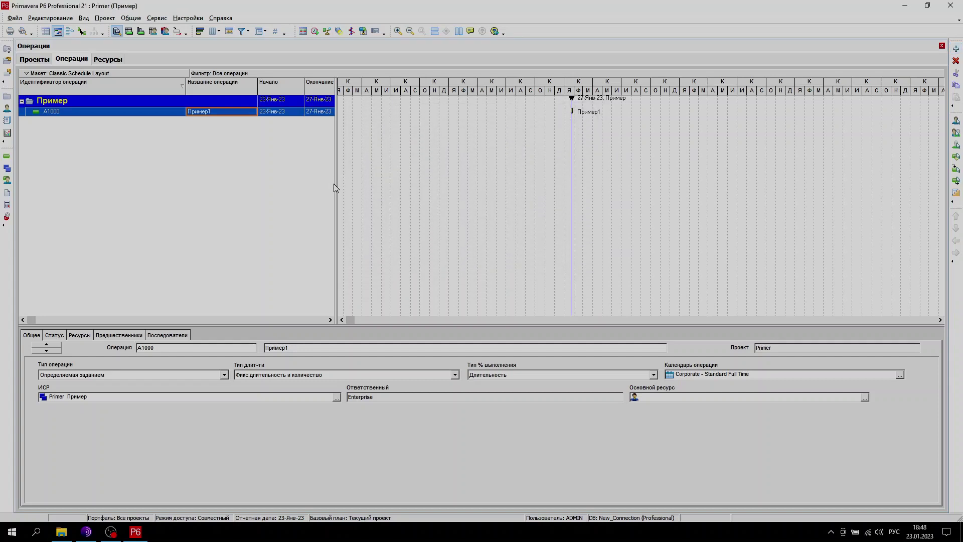
Widen the activity table to reveal all its columns and stretch the Gantt timescale to show quarters and months clearly.
drag(335, 184, 518, 197)
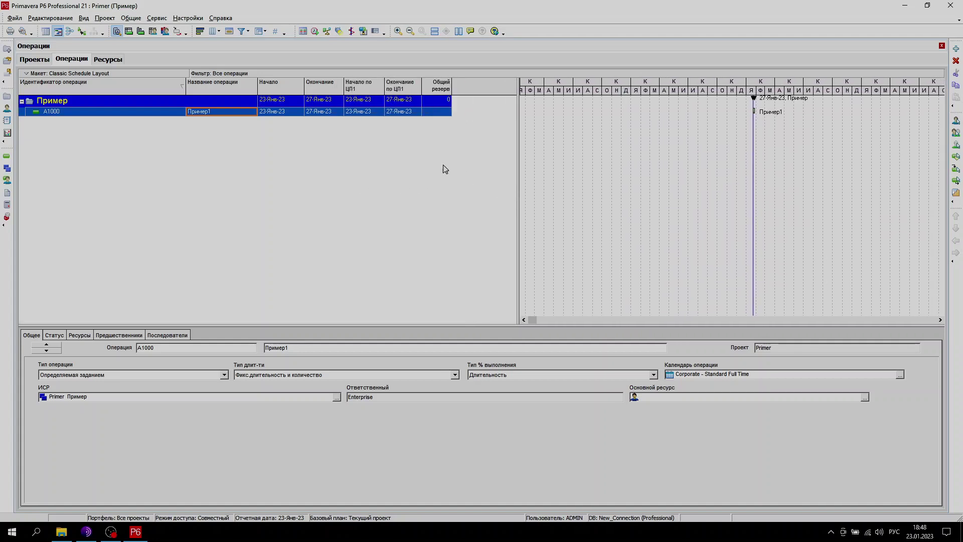
drag(577, 93, 741, 94)
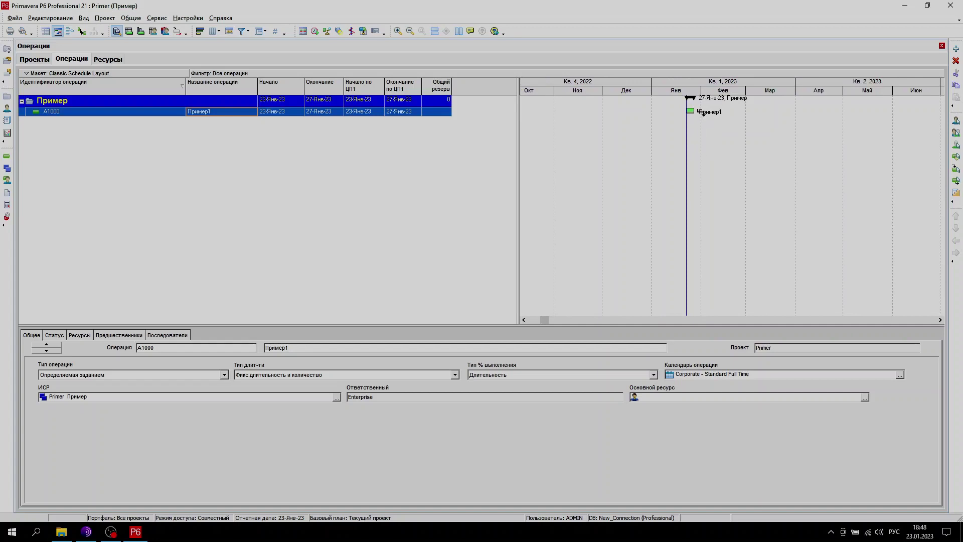
Add activity A1010 with the default settings and turn off the new-activity wizard for future additions.
click(956, 49)
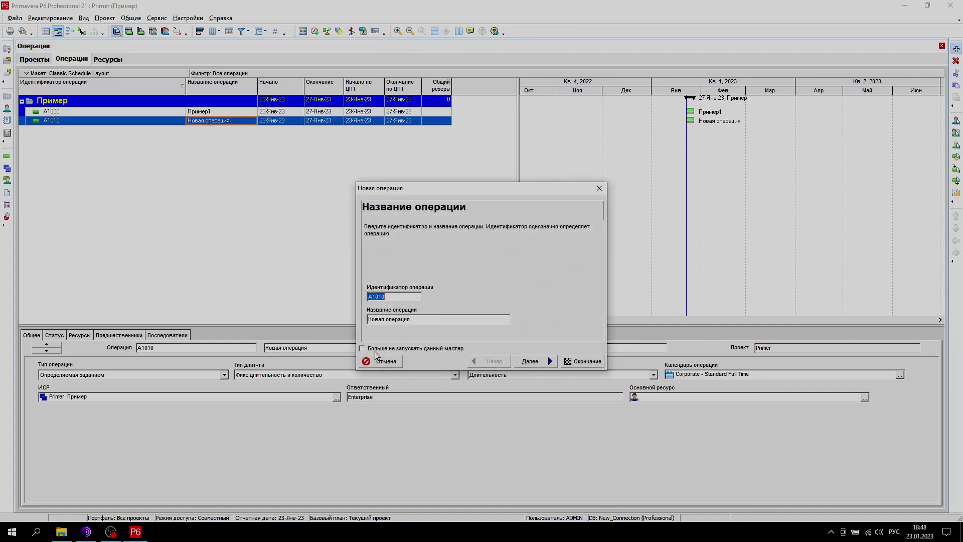
click(362, 350)
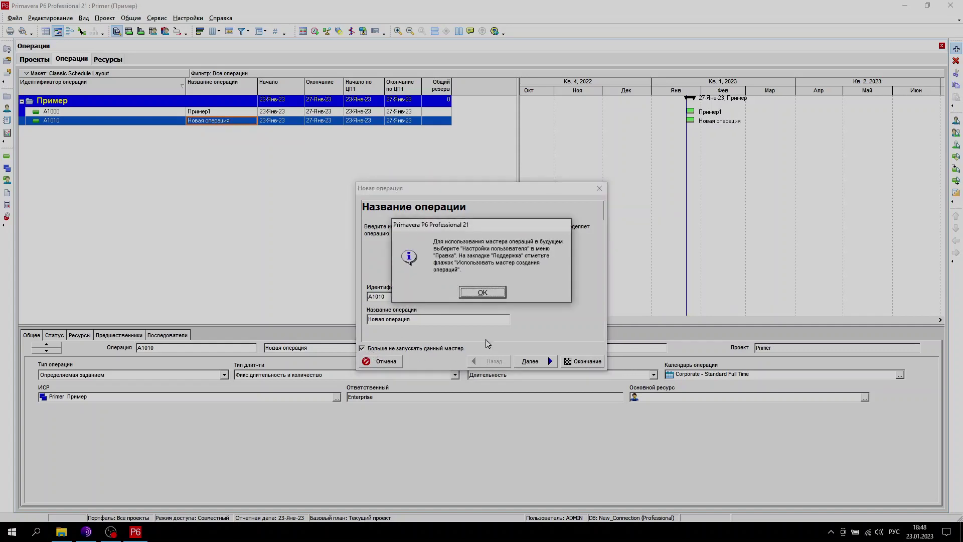
click(486, 295)
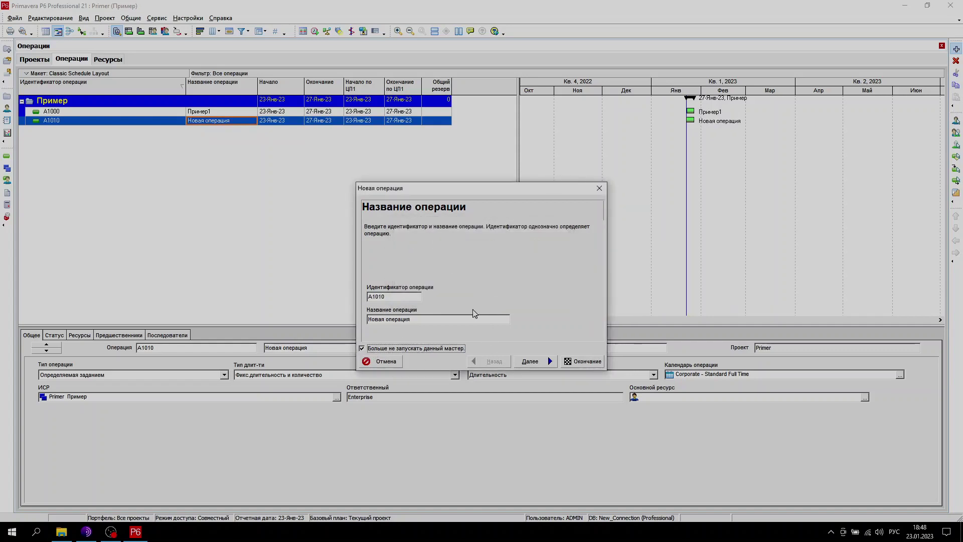
click(576, 362)
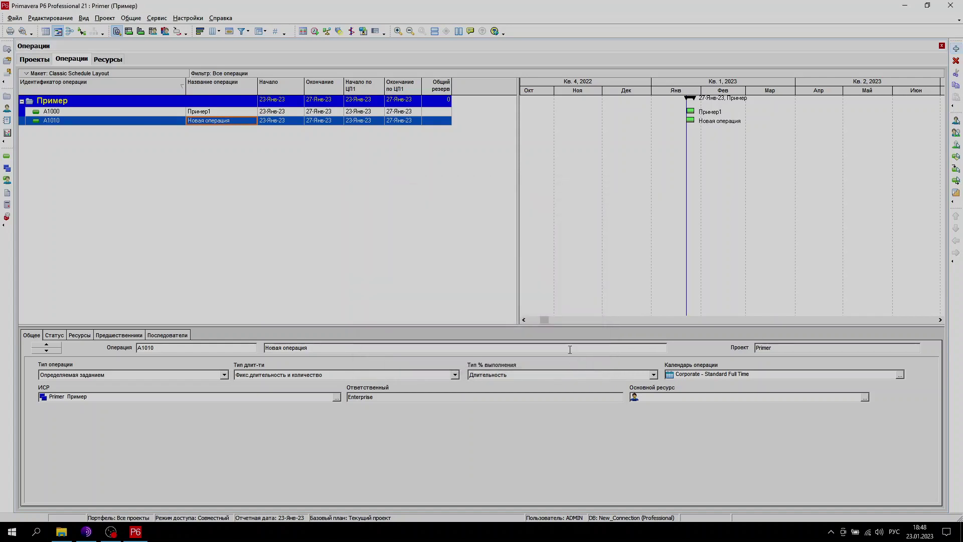
Rename activity A1010 as "Пример2" directly in the activity table.
click(234, 123)
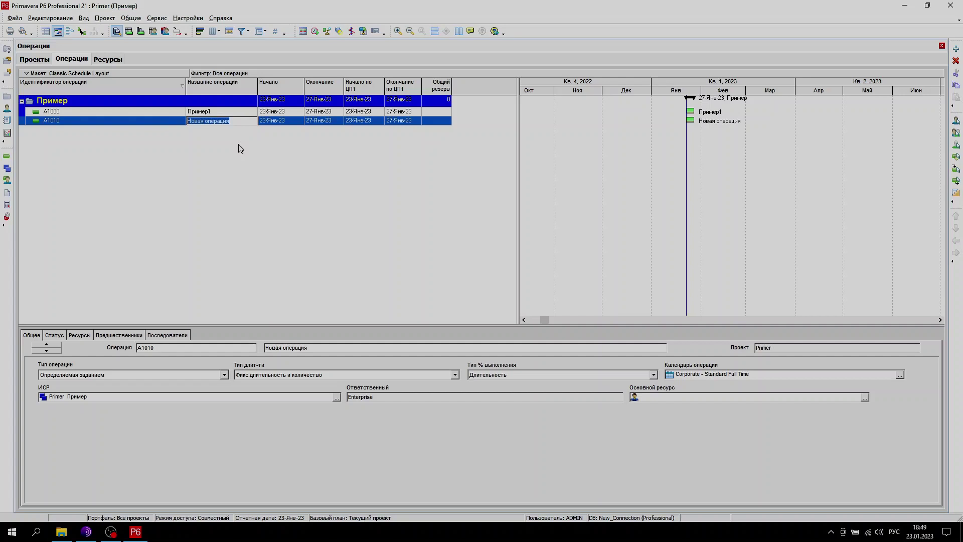
text(Пример2)
click(337, 183)
Set the finish date of activity A1000 to 28 February 2023.
click(335, 112)
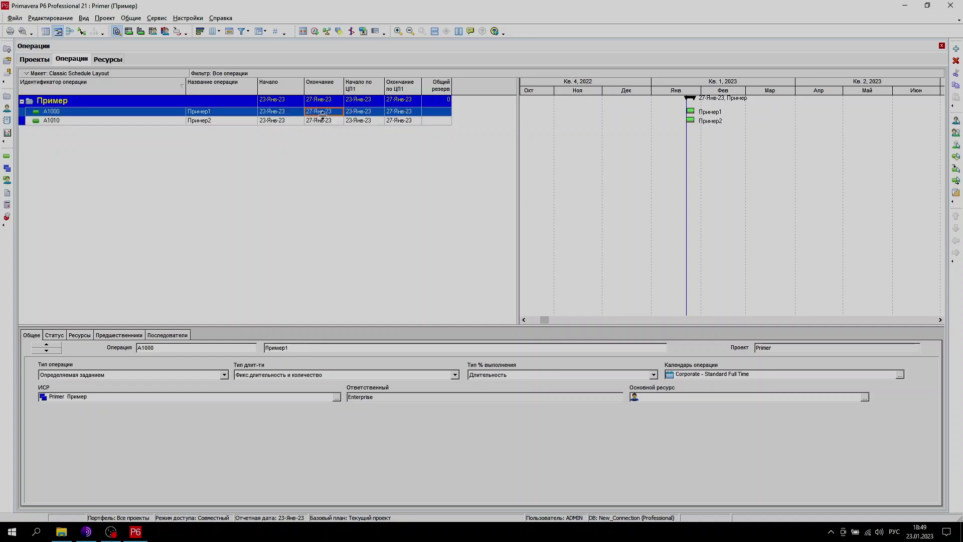
click(339, 115)
click(339, 112)
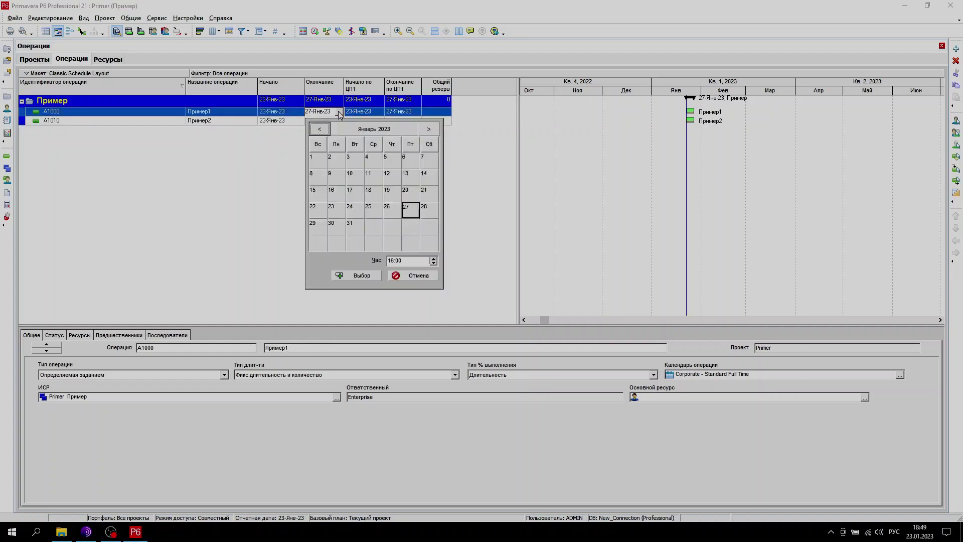
click(432, 133)
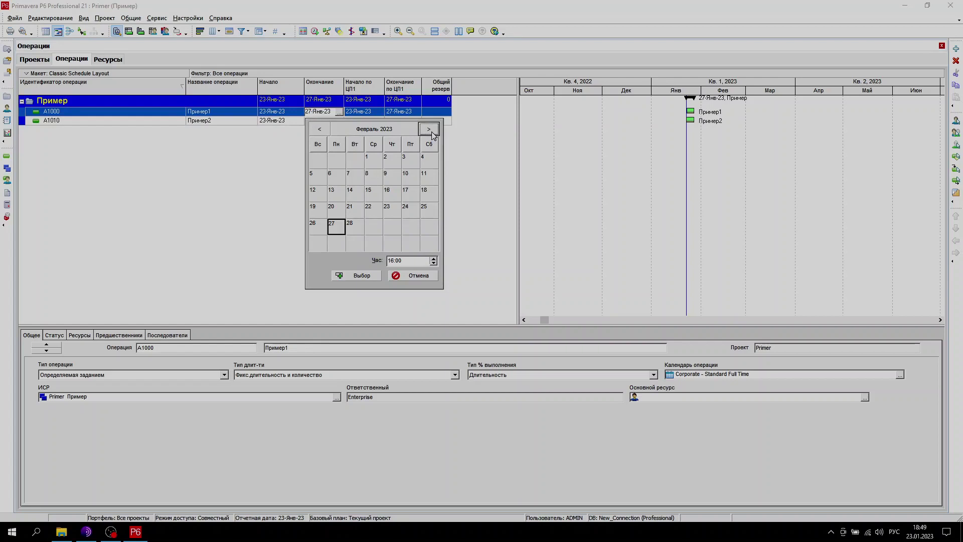
double_click(354, 231)
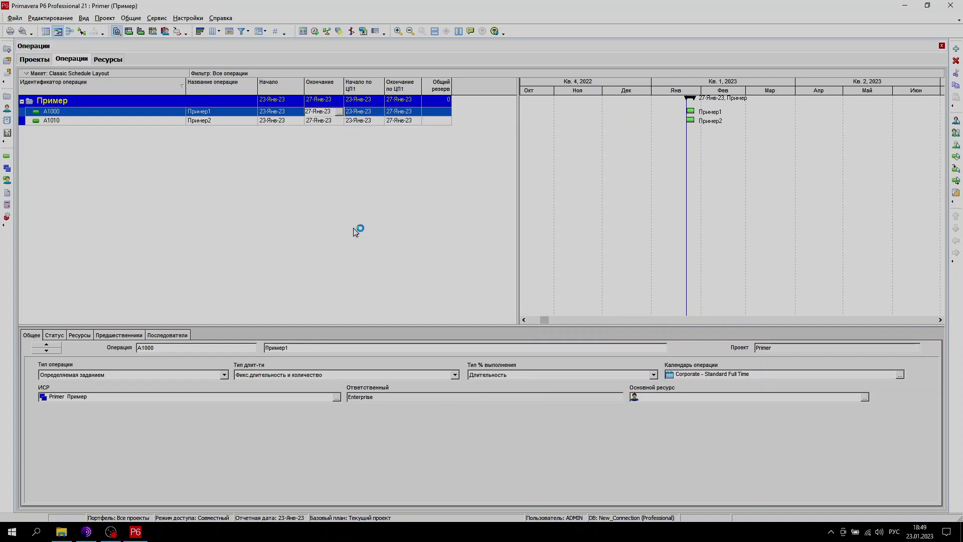
Delete the activity "Пример2" from the schedule.
click(249, 121)
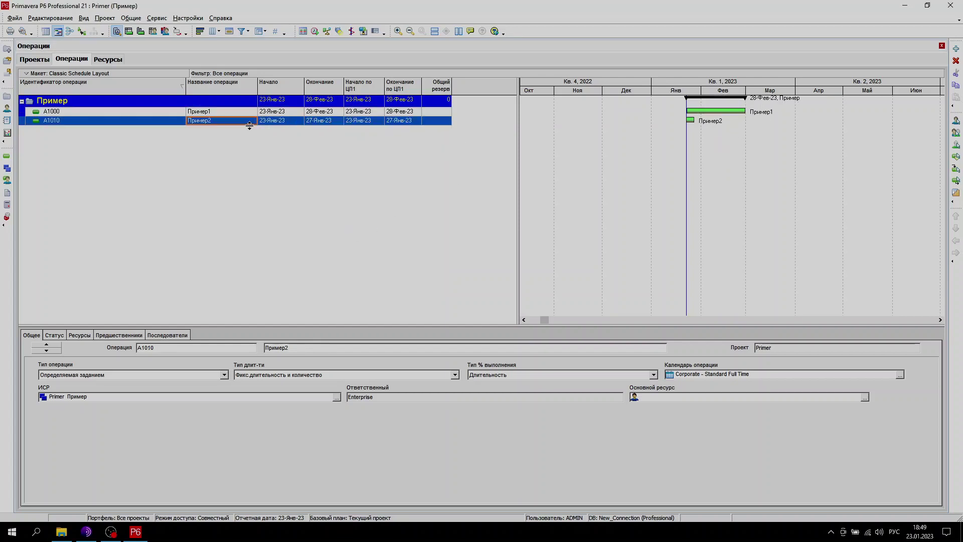
right_click(249, 125)
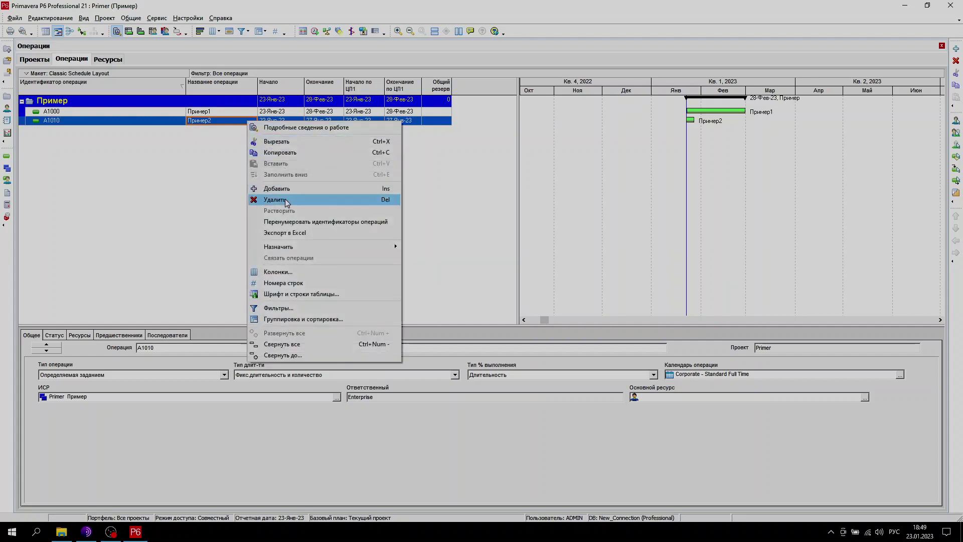
click(189, 203)
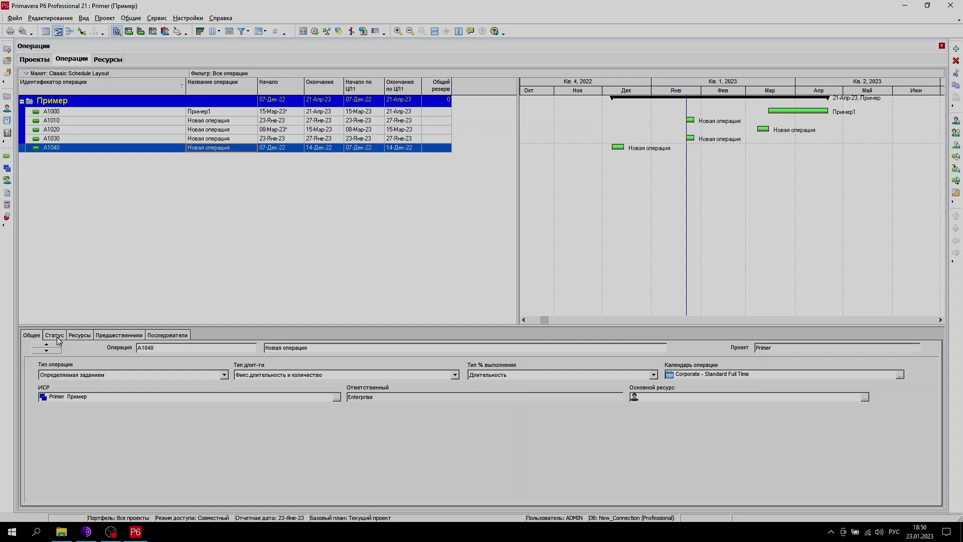
Show the status details of activity A1040 and set its original duration to 15.
click(54, 335)
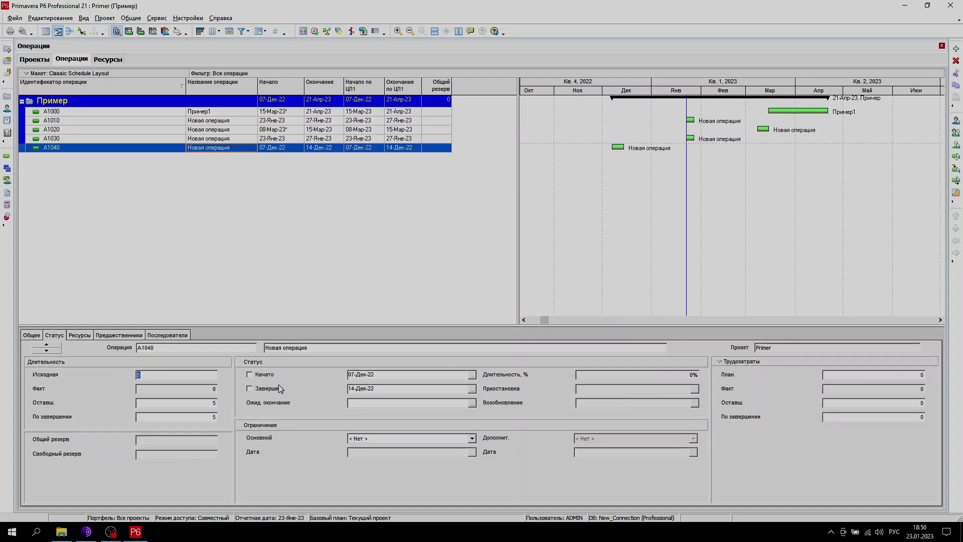
text(1)
key(Return)
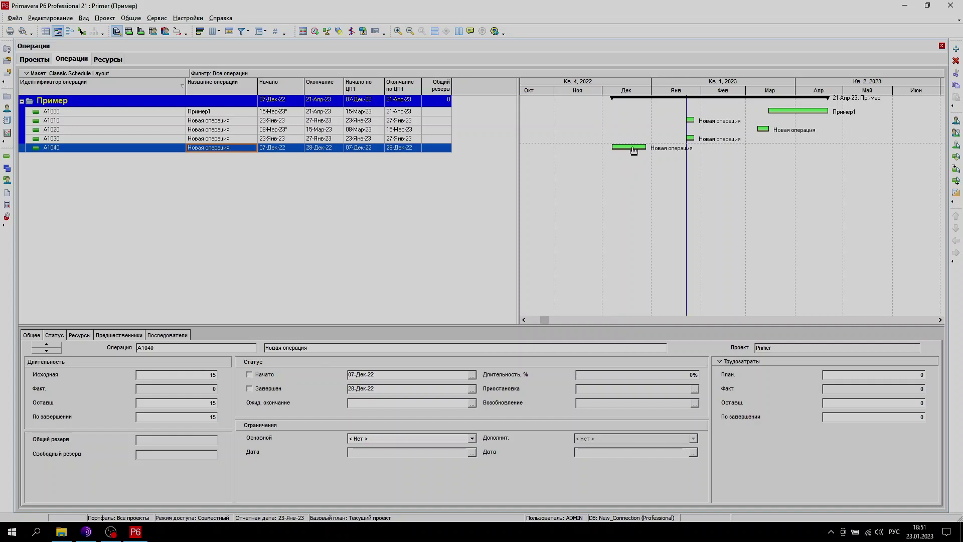
Open the project's work breakdown structure (ИСР) and widen its table to reveal the total activities column.
click(7, 169)
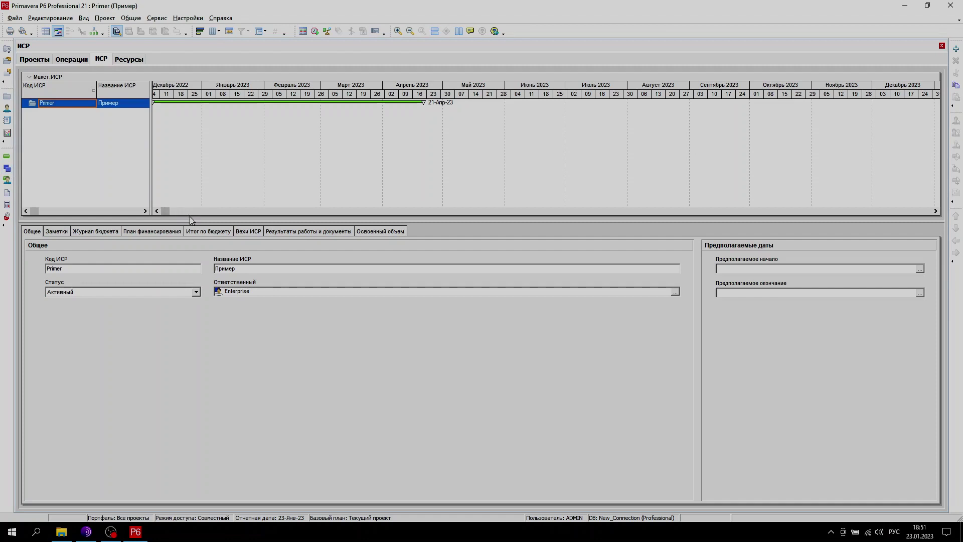
drag(151, 184, 394, 183)
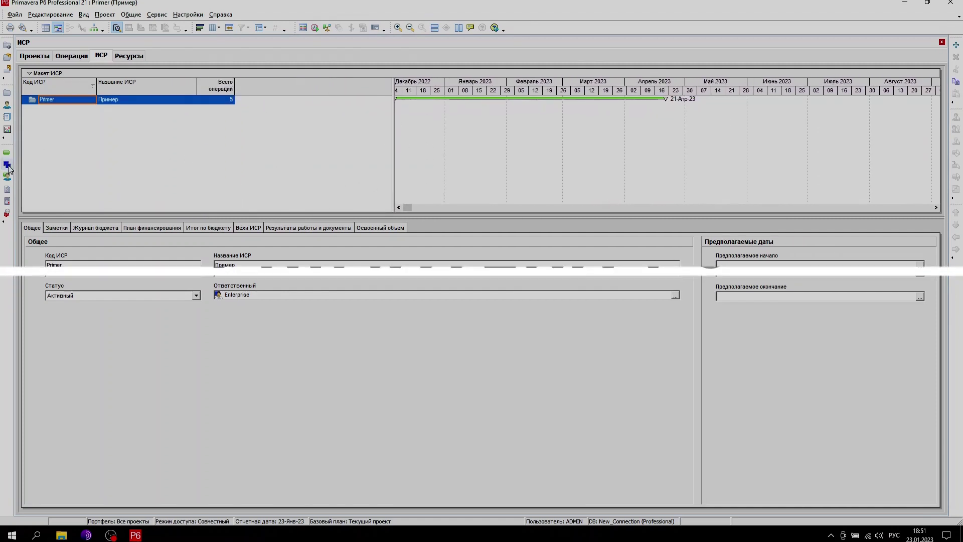